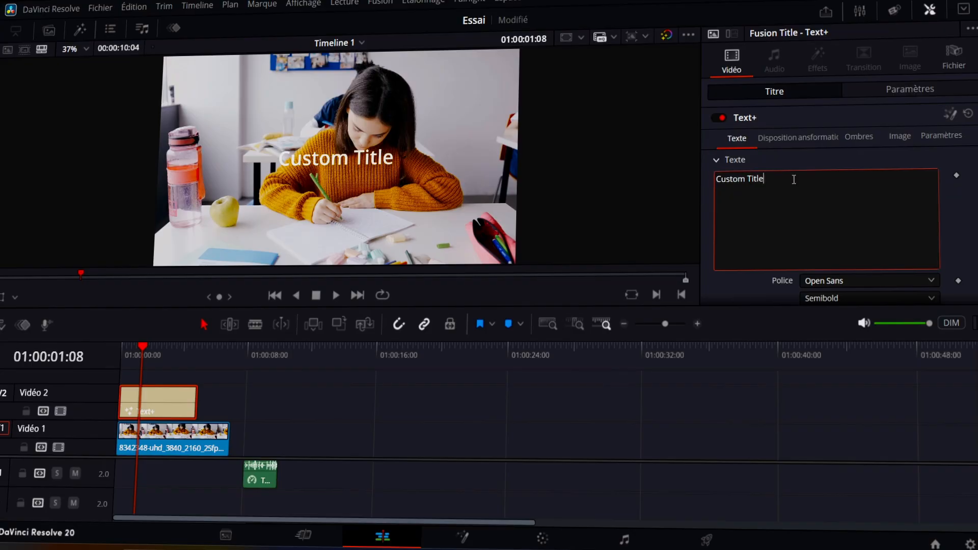
Replace the Text+ title's "Custom Title" text with "Zarathoustra".
key(BackSpace)
key(BackSpace)
key(BackSpace)
key(BackSpace)
key(BackSpace)
key(BackSpace)
key(BackSpace)
key(BackSpace)
key(BackSpace)
key(BackSpace)
key(BackSpace)
key(BackSpace)
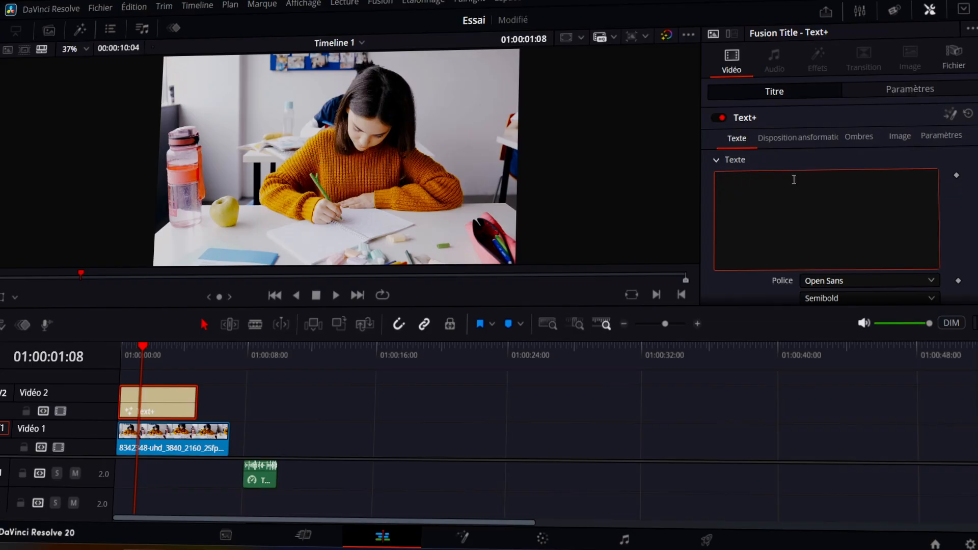
text(Zaratho)
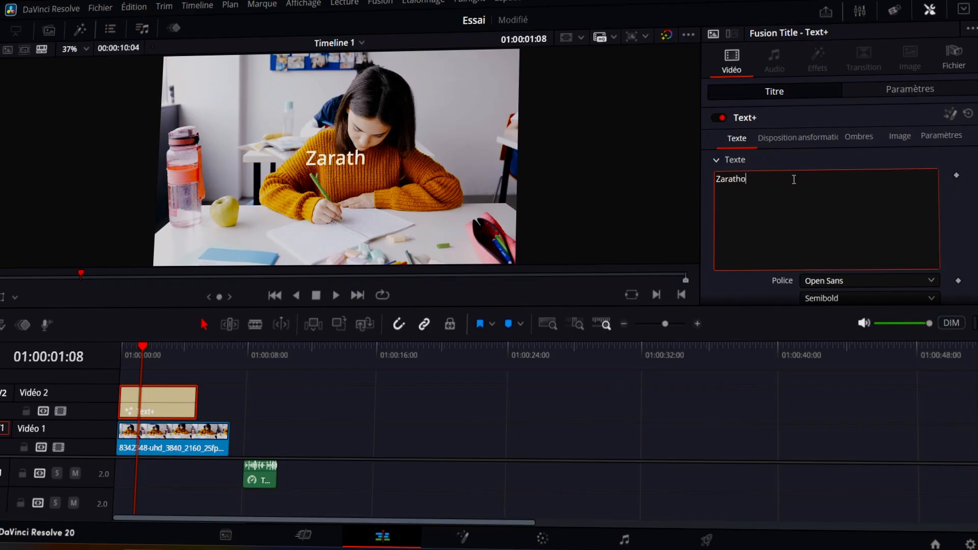
text(ustra)
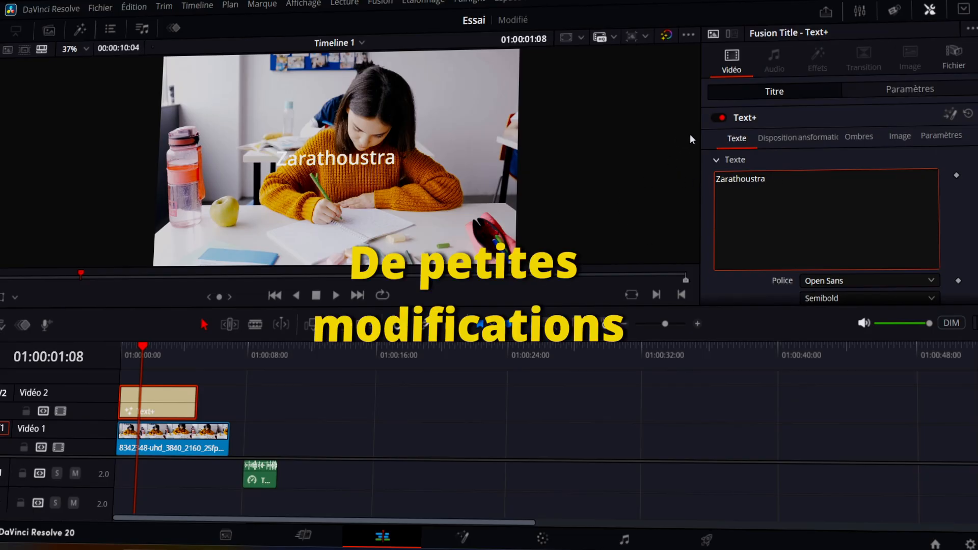
Change the title's text colour to blue, #0055ff.
scroll(861, 250, down, 3)
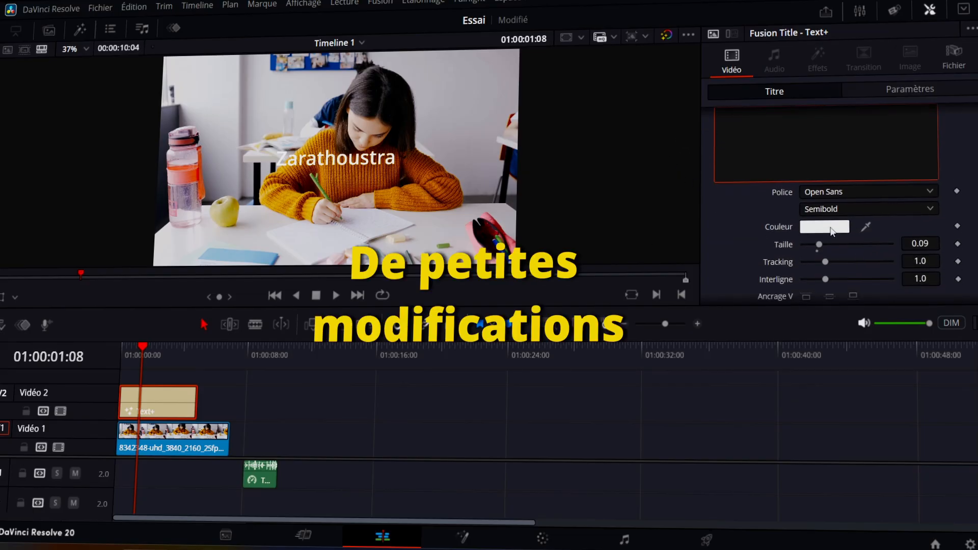
click(829, 227)
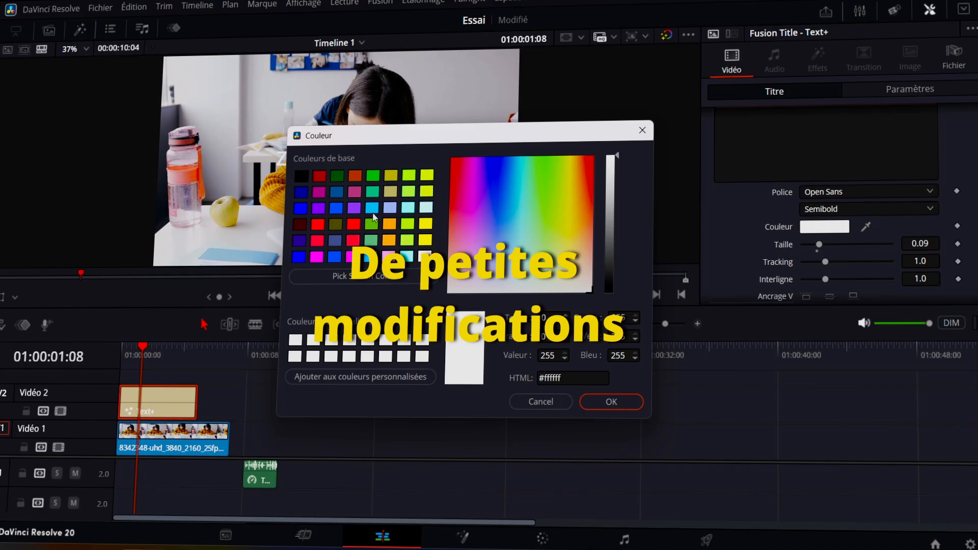
click(337, 212)
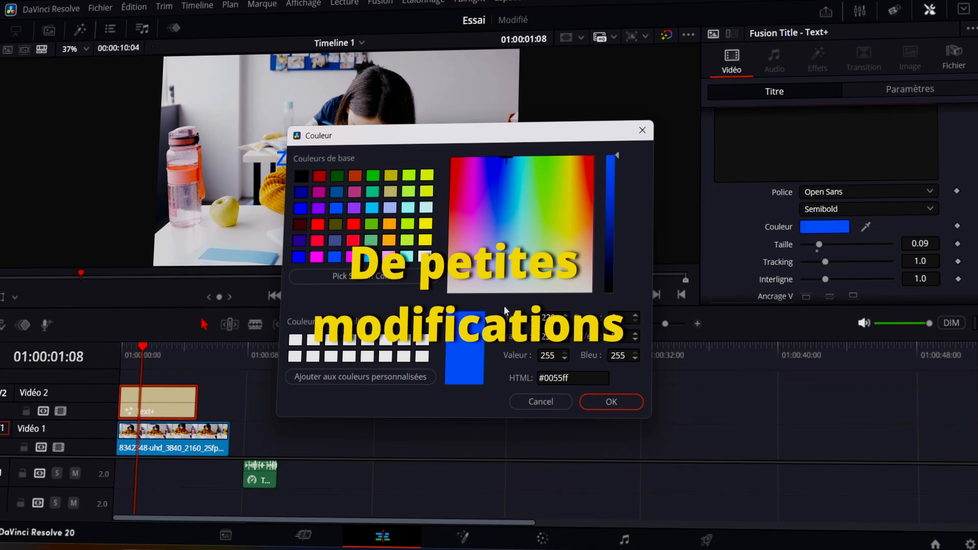
click(621, 409)
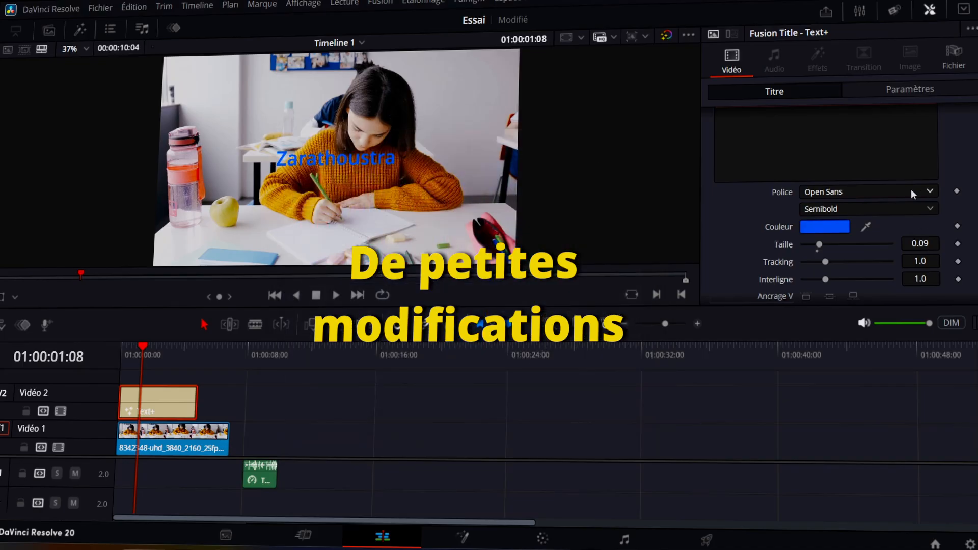
Enlarge the title by setting its transform Zoom to 1.700 on both X and Y.
scroll(912, 193, up, 3)
click(908, 90)
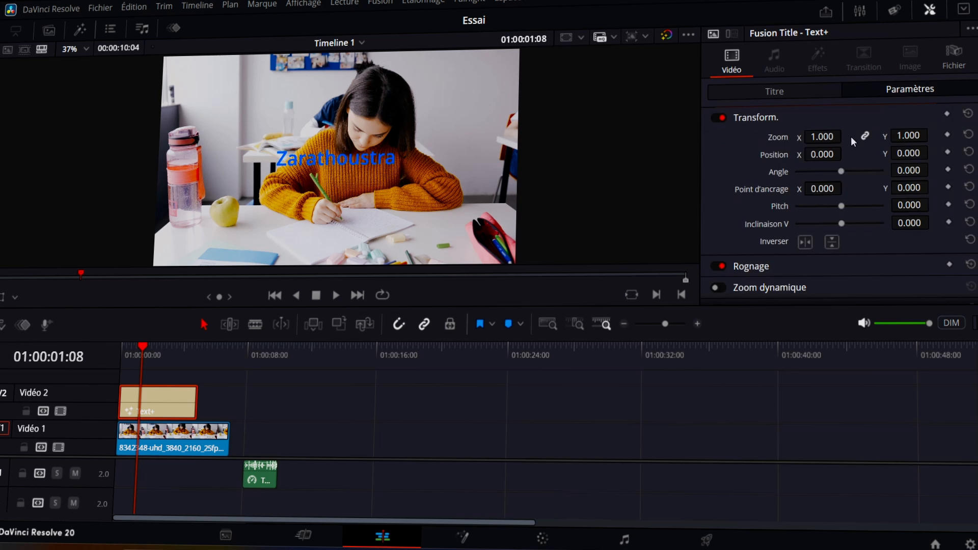
mouse_move(822, 137)
mouse_down()
mouse_move(845, 135)
mouse_move(820, 137)
mouse_up()
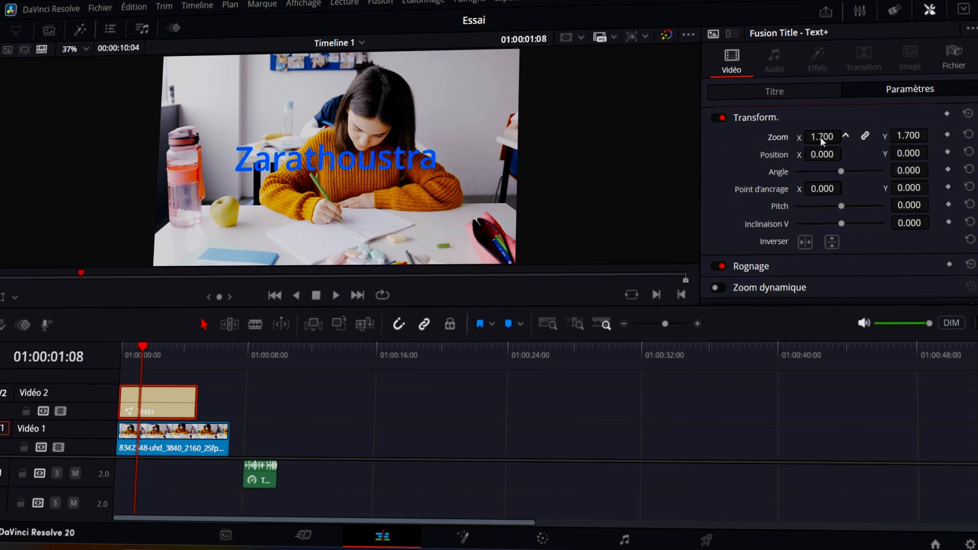
Try a Machine à écrire Début value of 0.361 on the title and return it to 0.0.
click(774, 92)
scroll(822, 200, down, 3)
scroll(822, 200, down, 5)
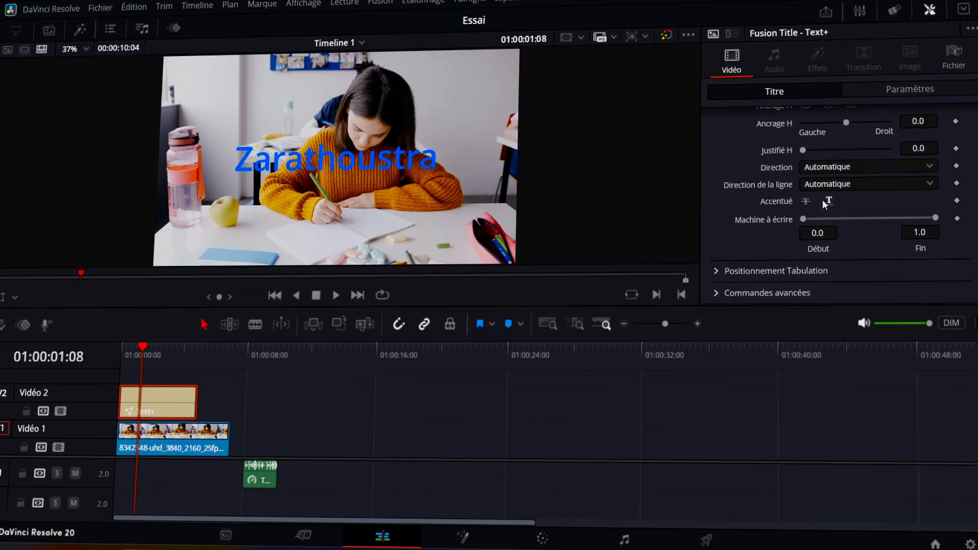
scroll(823, 200, up, 10)
scroll(830, 191, down, 8)
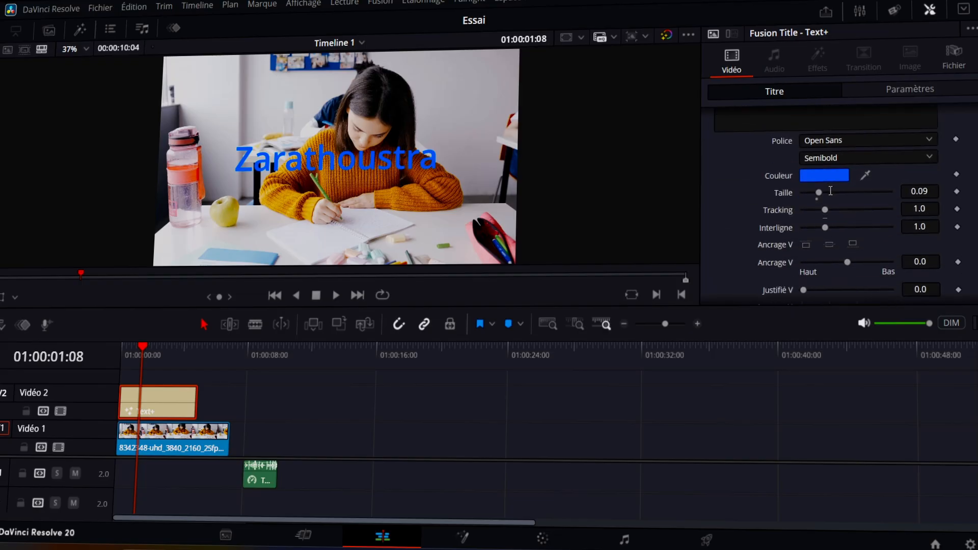
scroll(830, 191, down, 1)
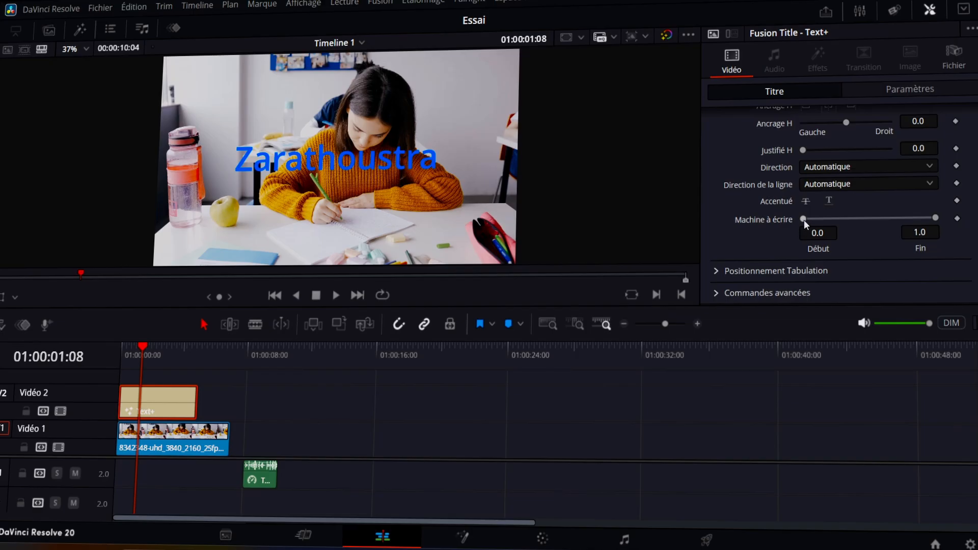
drag(804, 219, 848, 219)
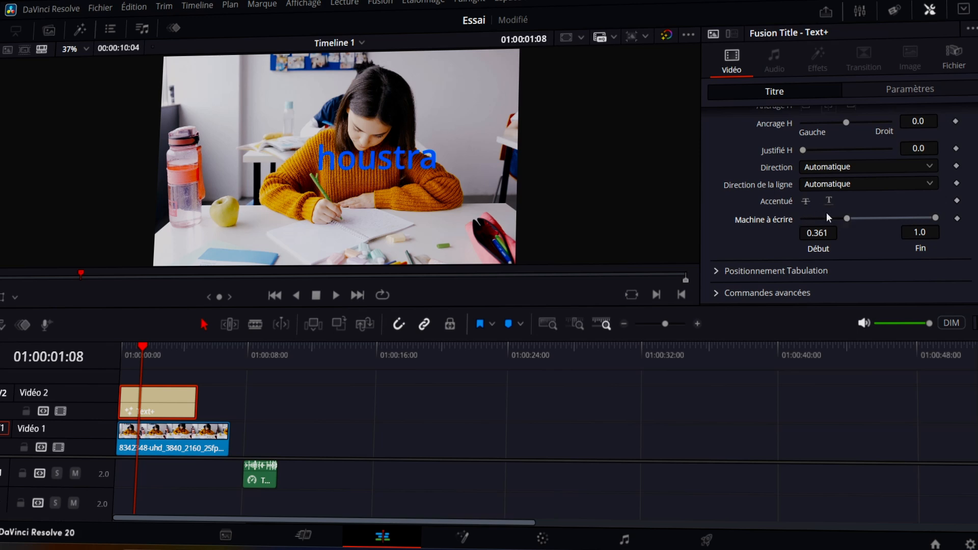
drag(847, 220, 788, 223)
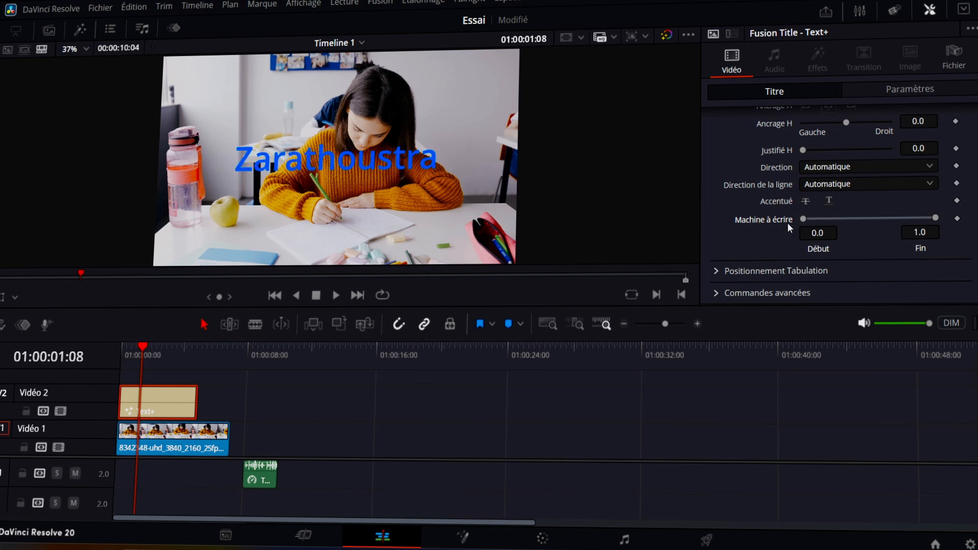
Try limiting Machine à écrire to Début 0.233 and Fin 0.422, and restore the full range from 0.0 to 1.0.
drag(936, 217, 868, 227)
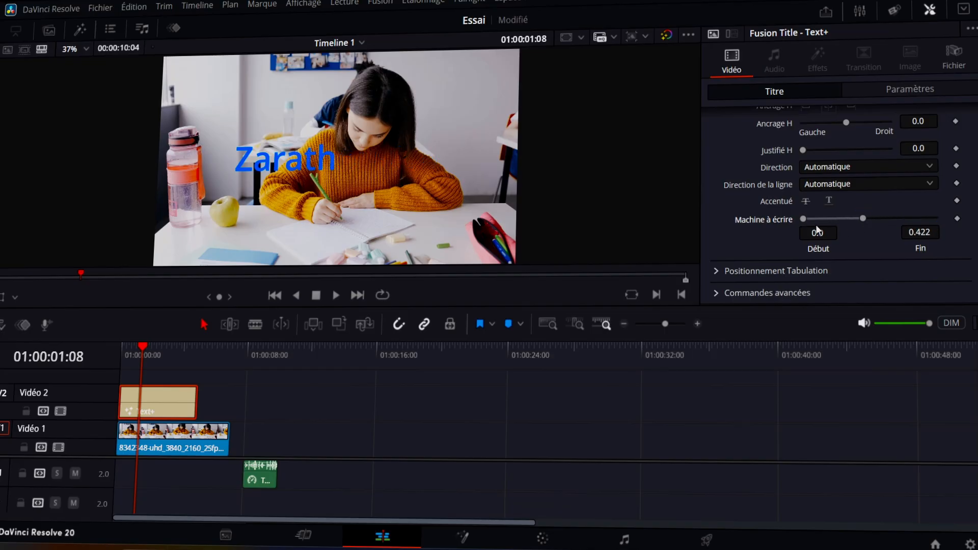
drag(802, 219, 828, 217)
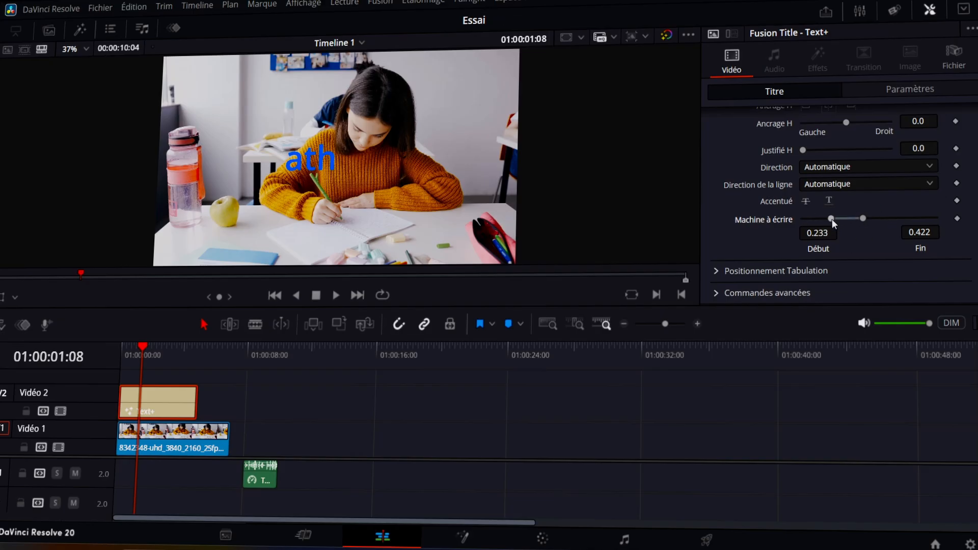
drag(832, 220, 772, 213)
drag(863, 220, 960, 230)
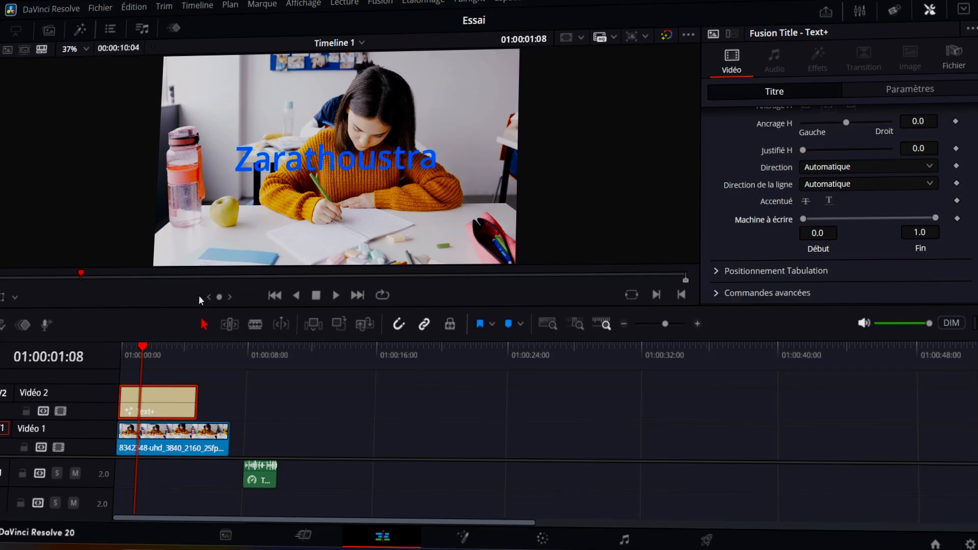
Extend the Text+ clip to the end of the video clip and add a Machine à écrire keyframe with Fin 1.0 at 01:00:07:03.
drag(139, 349, 186, 356)
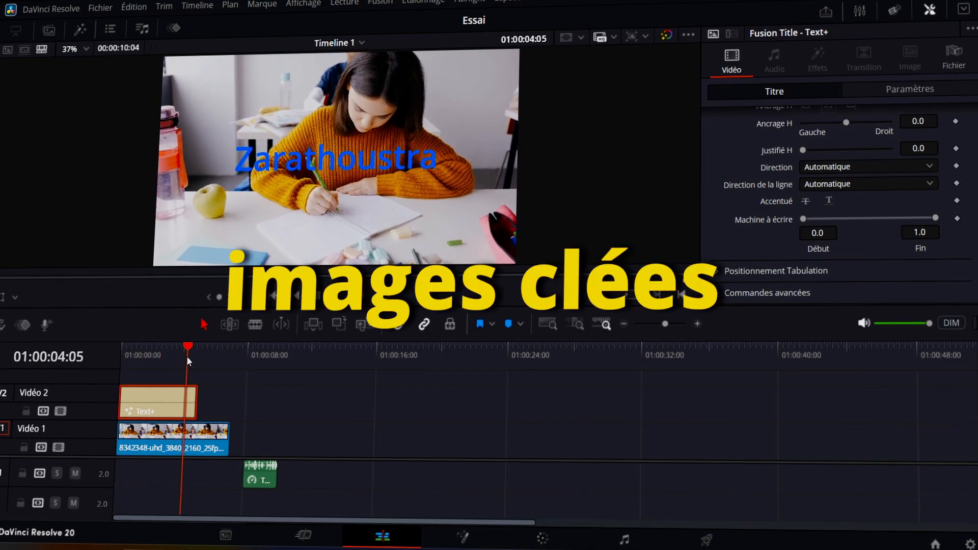
drag(196, 403, 232, 401)
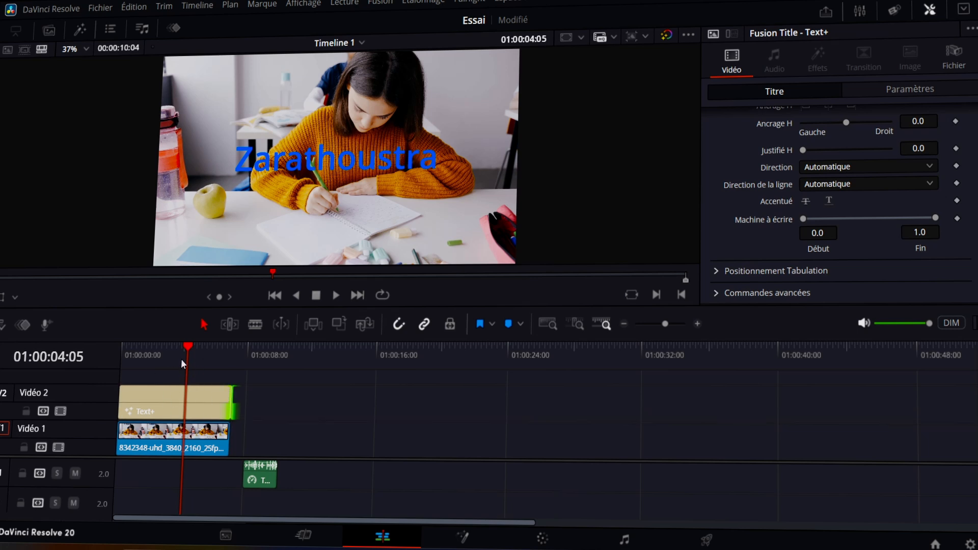
drag(187, 352, 230, 347)
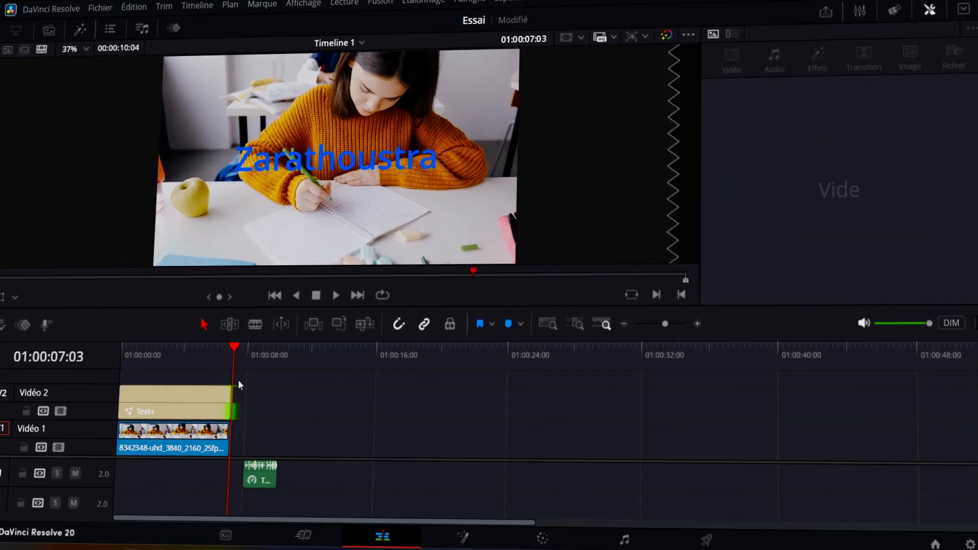
click(227, 395)
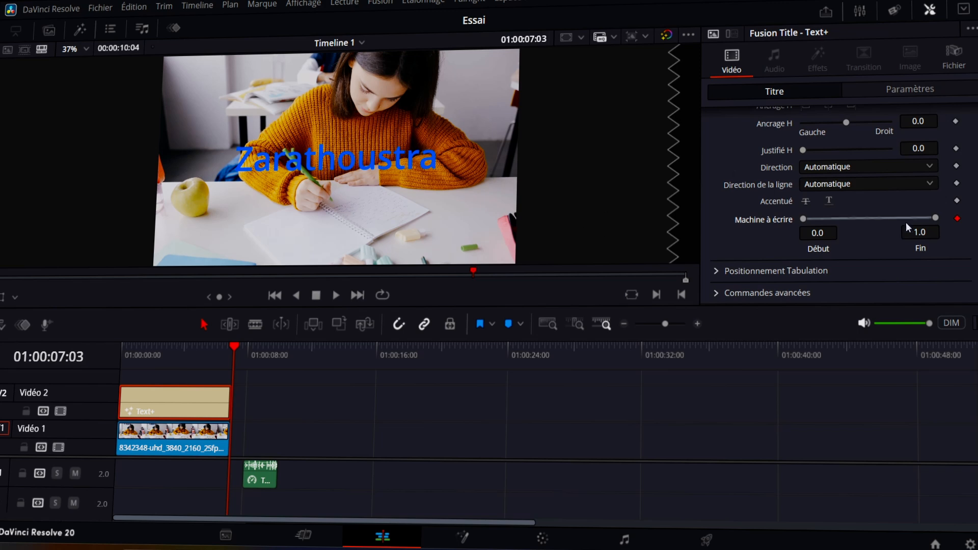
Add a Machine à écrire keyframe at 01:00:00:00 with Fin set to 0.0.
drag(230, 347, 111, 361)
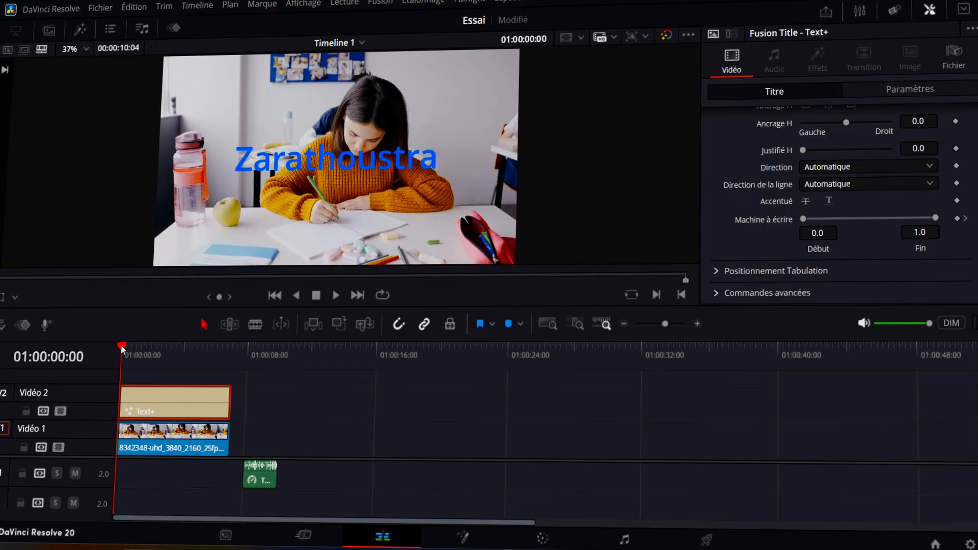
mouse_move(120, 344)
mouse_down()
mouse_move(169, 345)
mouse_move(115, 349)
mouse_up()
drag(929, 218, 811, 218)
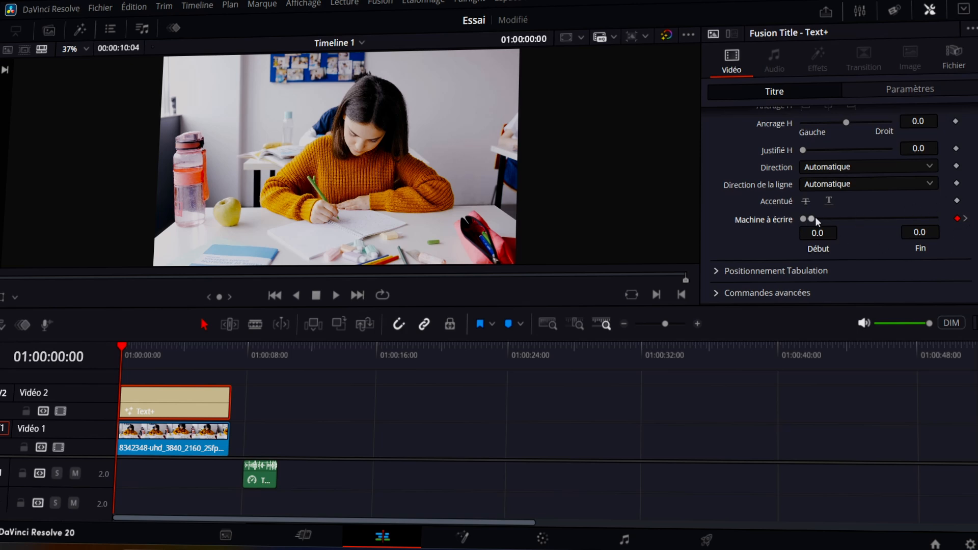
Step between the two Machine à écrire keyframes and play the title animation from the start.
click(966, 220)
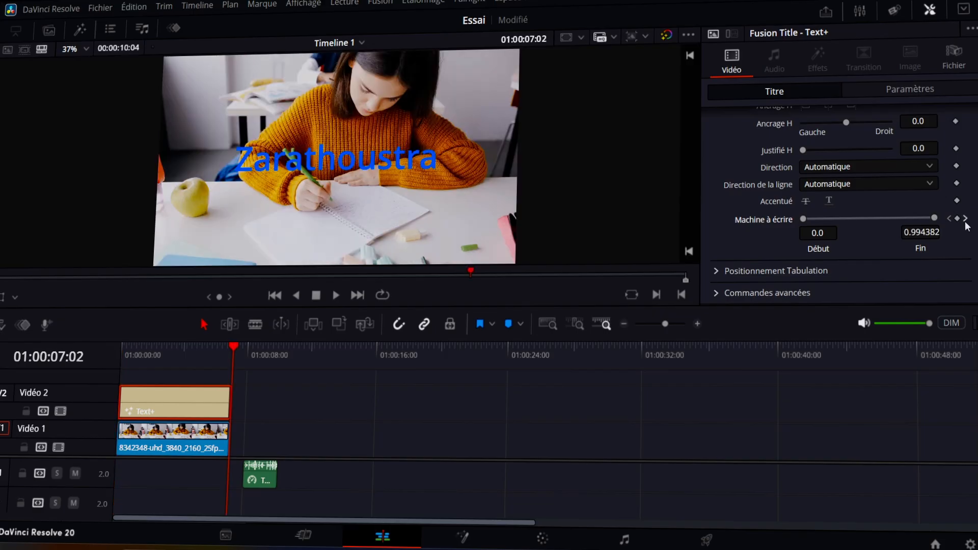
click(950, 220)
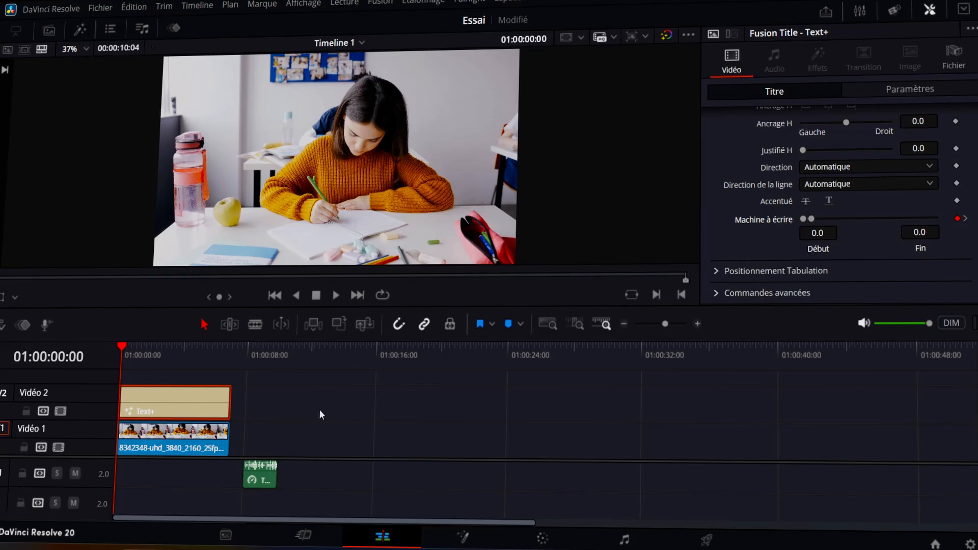
key(space)
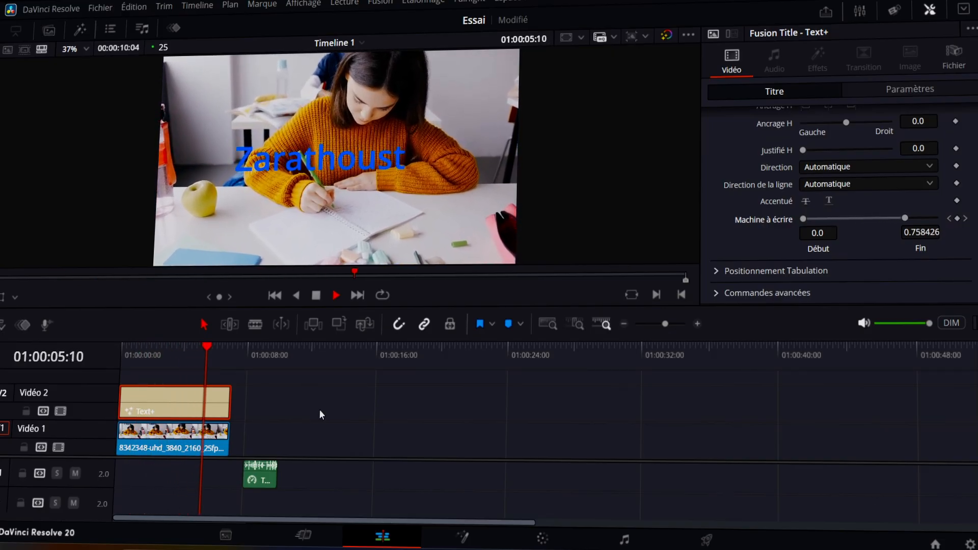
key(space)
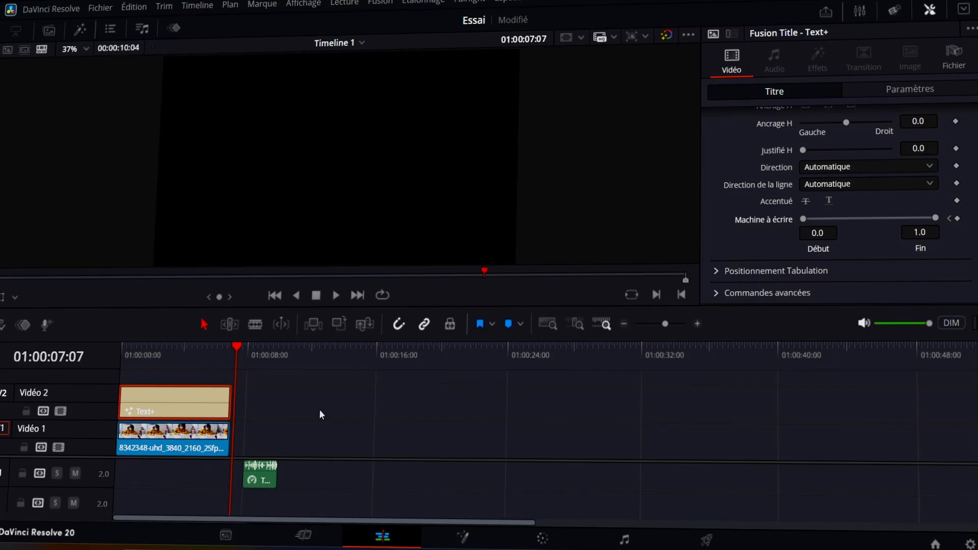
Place the "Taper sur un clavier.mp3" clip at the timeline start under the video and extend it to the video's end.
drag(236, 347, 156, 352)
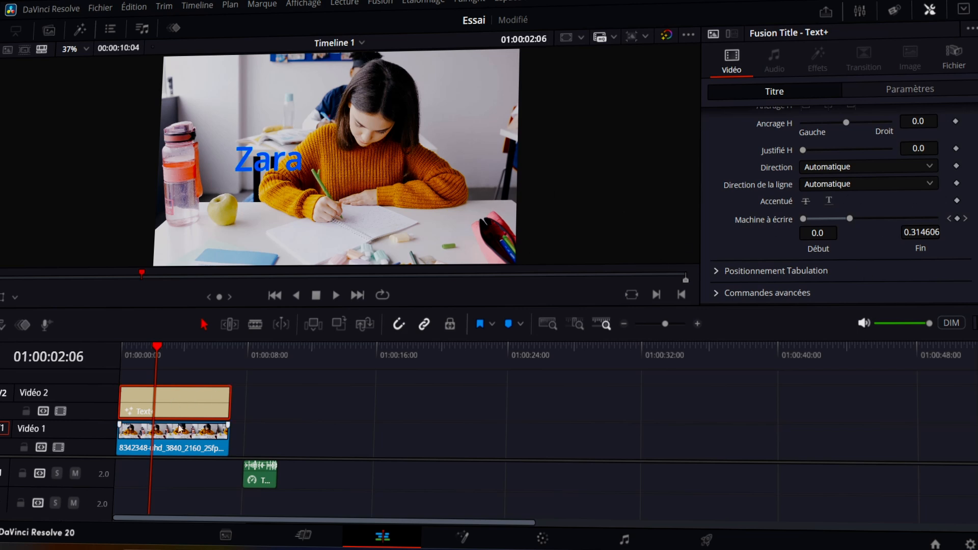
click(262, 473)
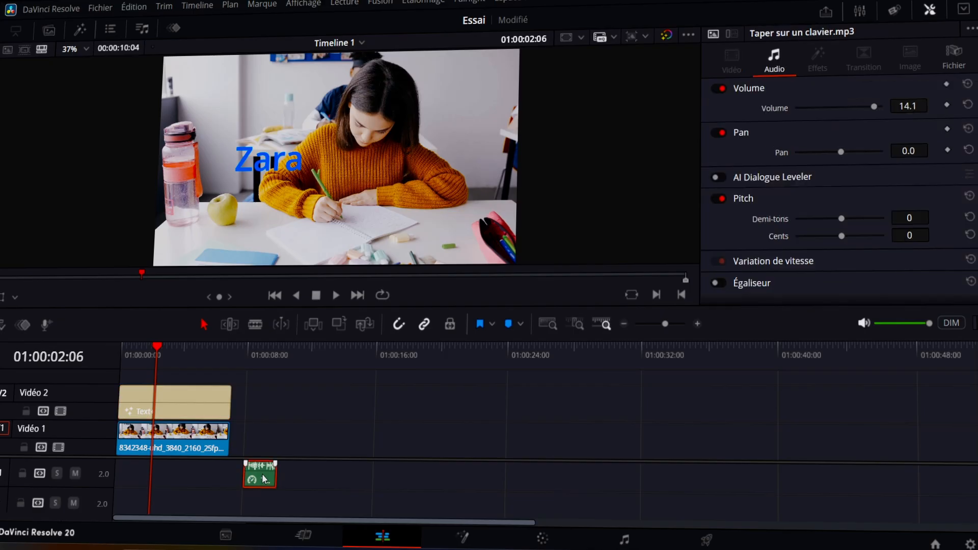
drag(262, 474, 228, 468)
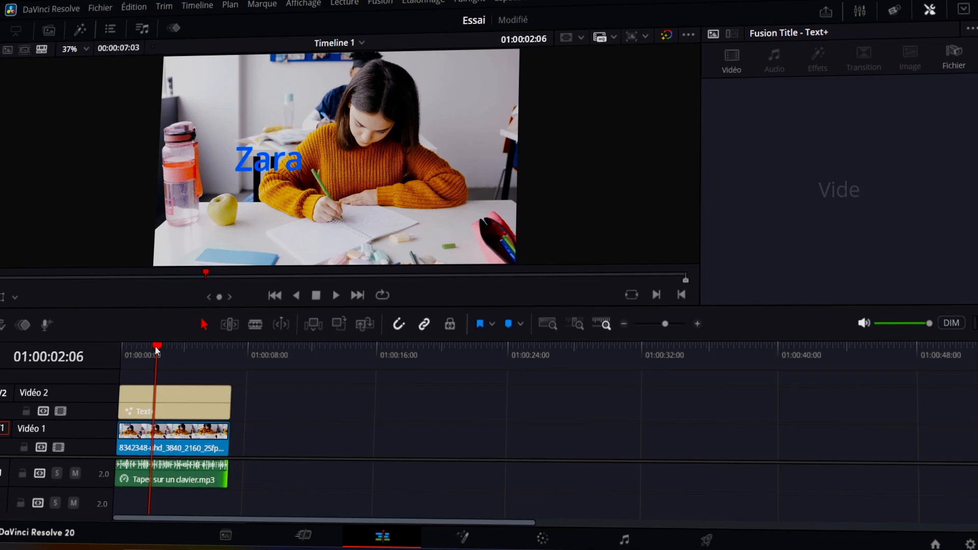
Play the timeline from the start to check the title animation with the keyboard sound, and scrub ahead to 01:00:03:23.
drag(154, 345, 103, 354)
key(space)
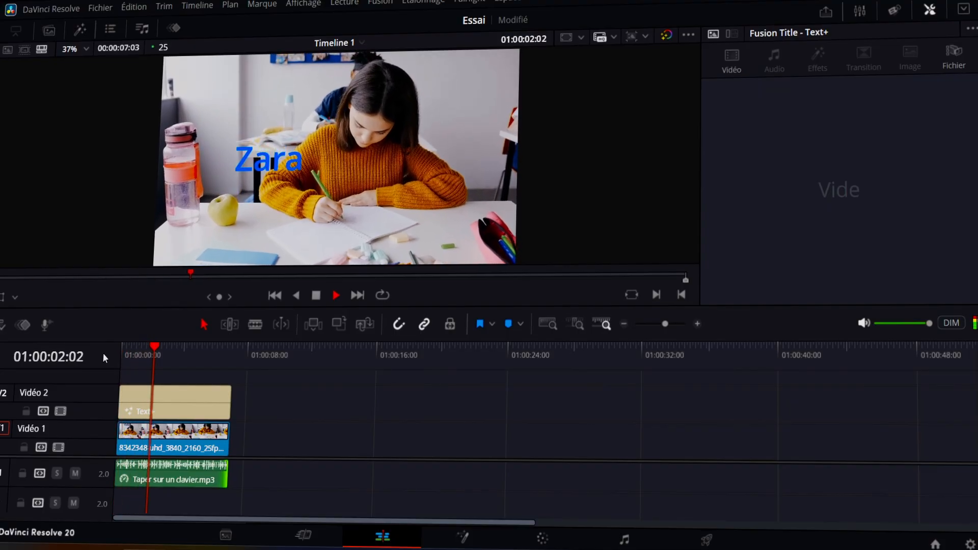
key(space)
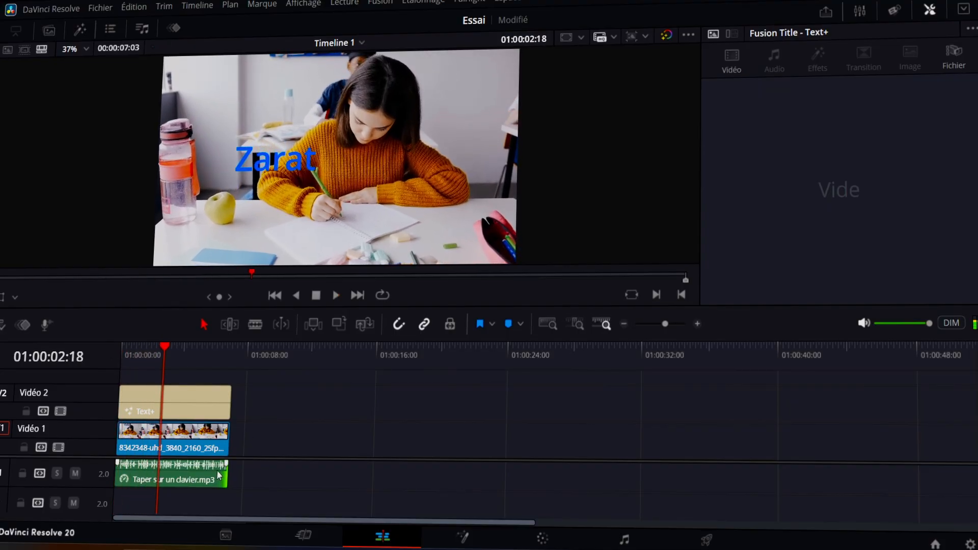
click(170, 409)
mouse_move(163, 354)
mouse_down()
mouse_move(120, 357)
mouse_move(213, 356)
mouse_move(97, 356)
mouse_move(167, 355)
mouse_up()
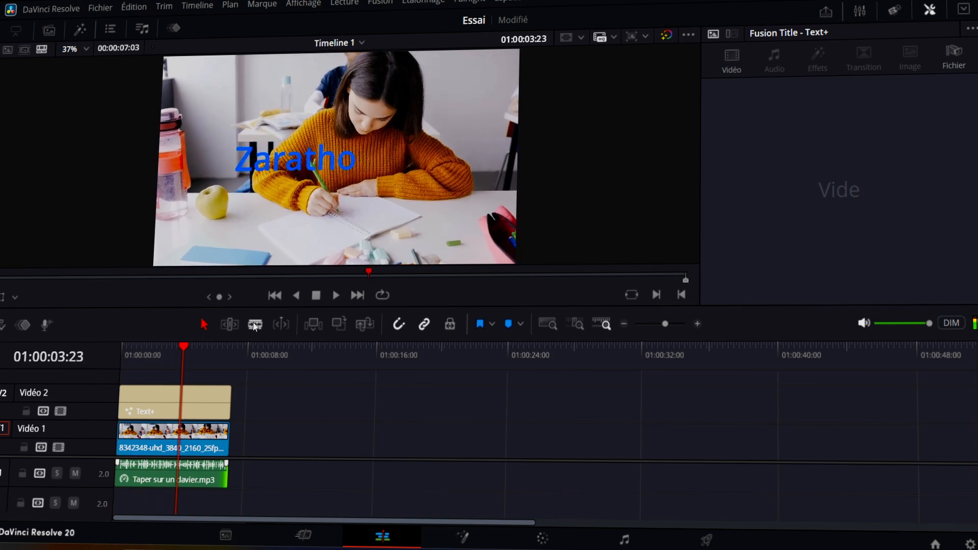